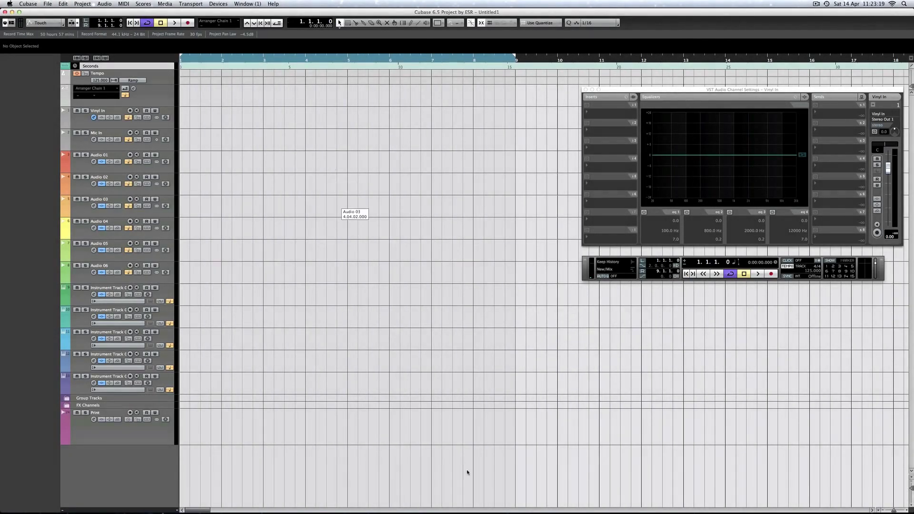
Step: Import the audio file 3-03 Hey Mr D.J..wav onto a new track, previewing it first
mouse_move(475, 498)
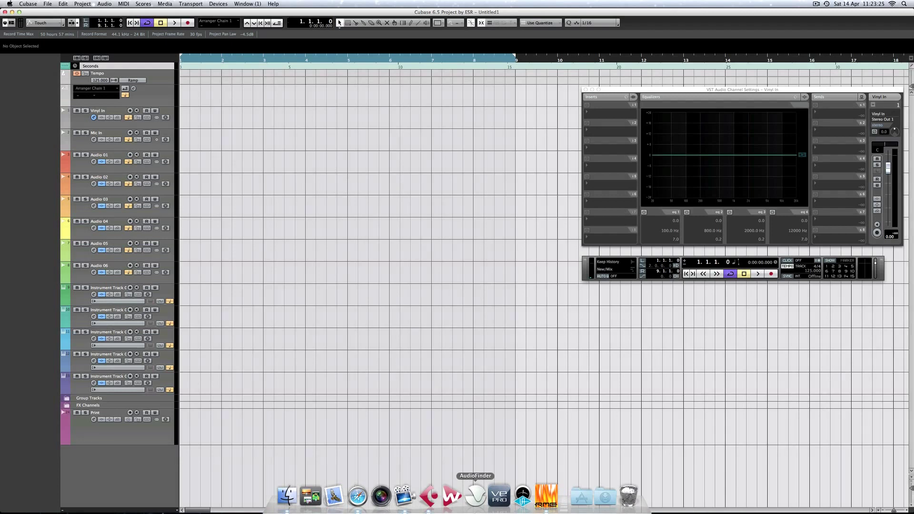
left_click(48, 4)
mouse_move(66, 115)
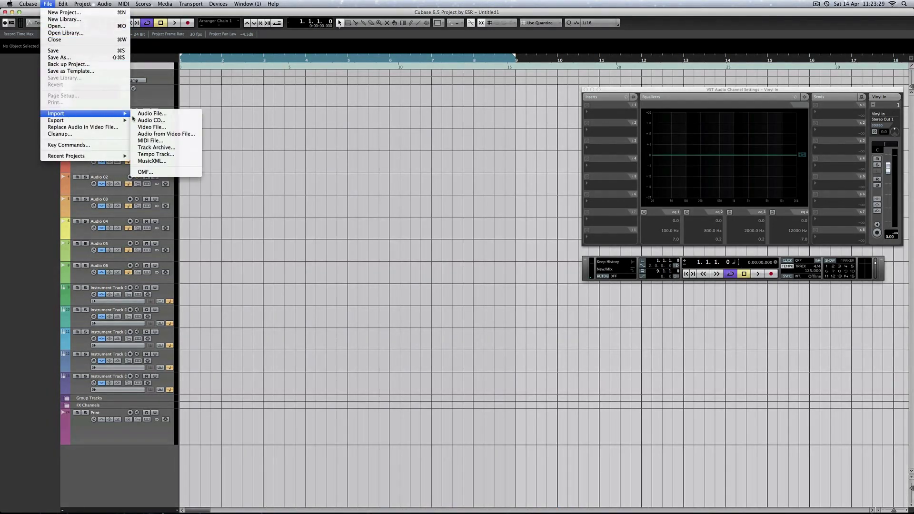
left_click(151, 114)
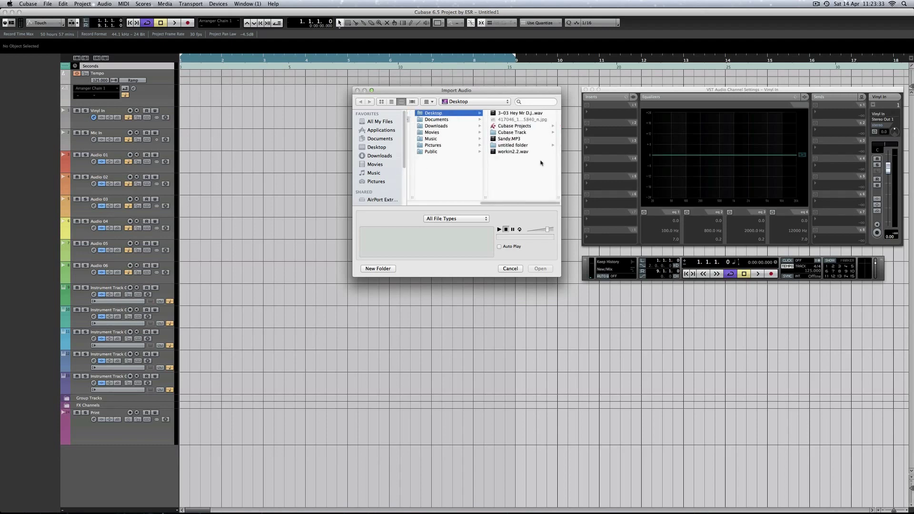
left_click(511, 113)
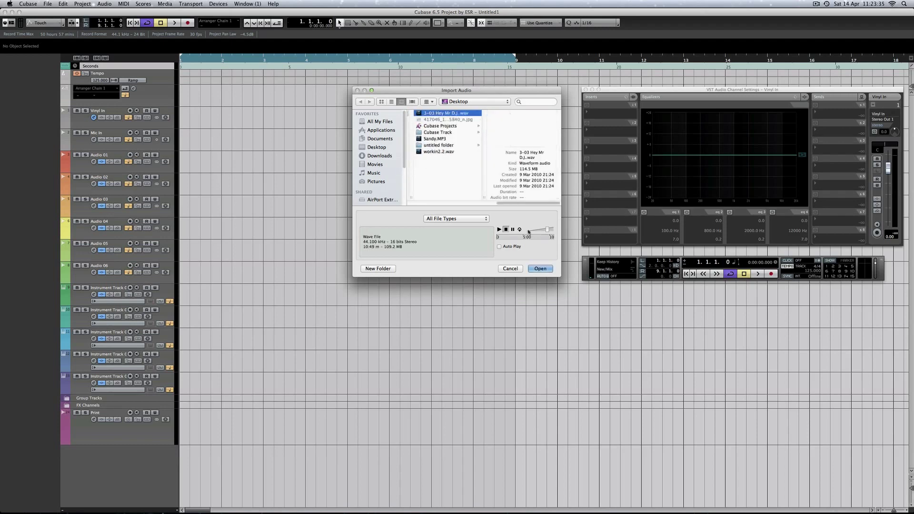
left_click(500, 230)
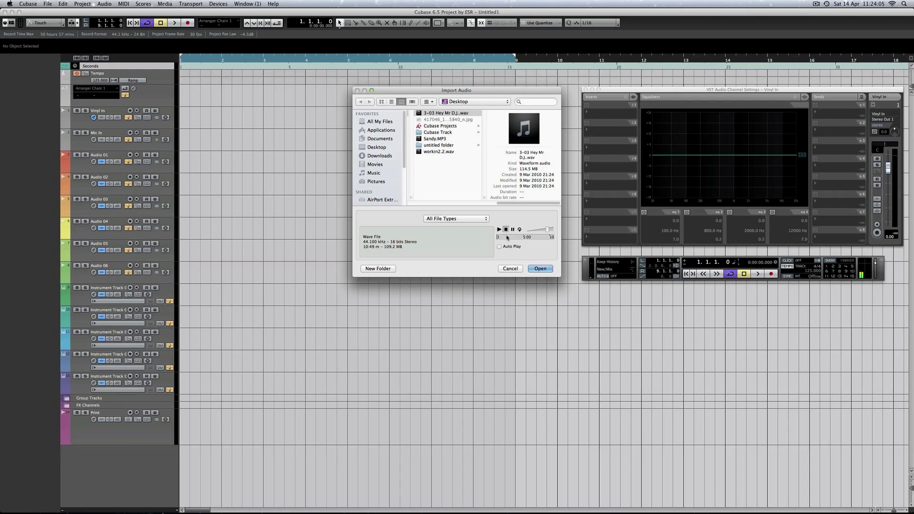
left_click(545, 269)
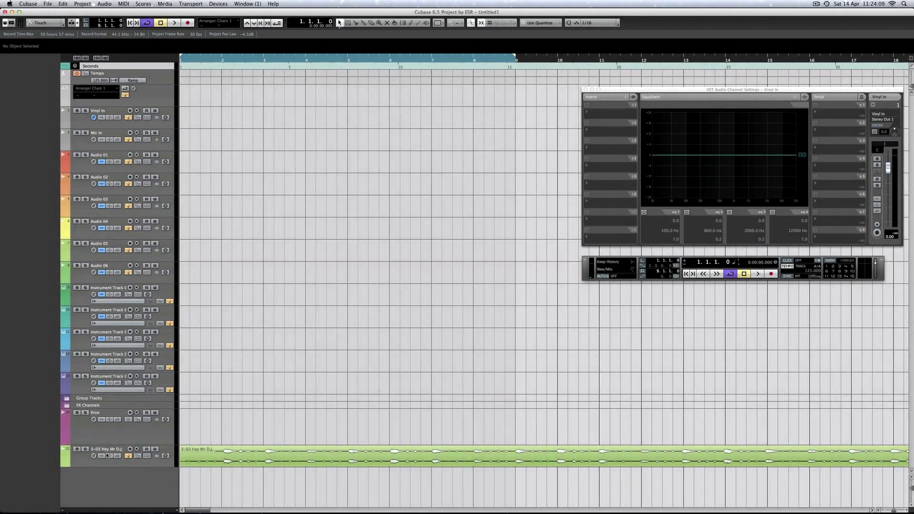
Step: Move the Hey Mr D.J. track just below Mic In, zoom out, and play from about bar 65
left_click_drag(115, 461, 92, 160)
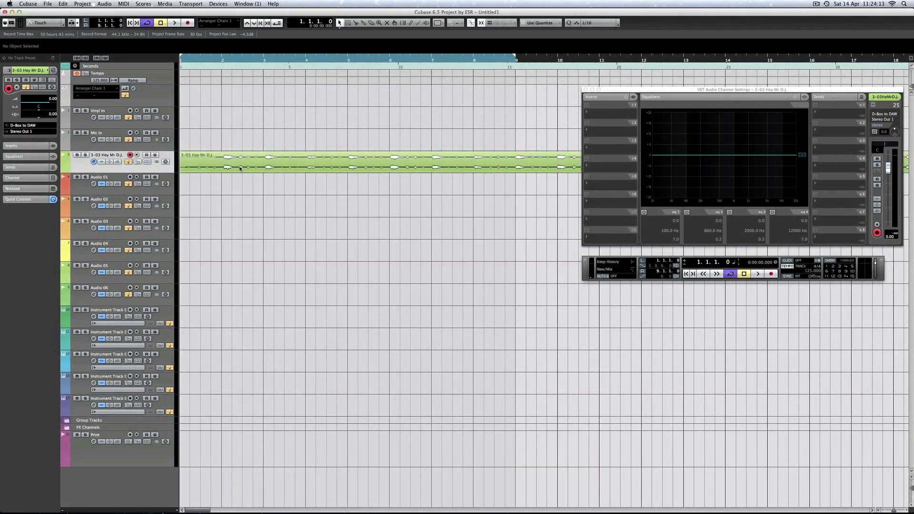
key("g")
key("g")
key("g")
key("g")
key("g")
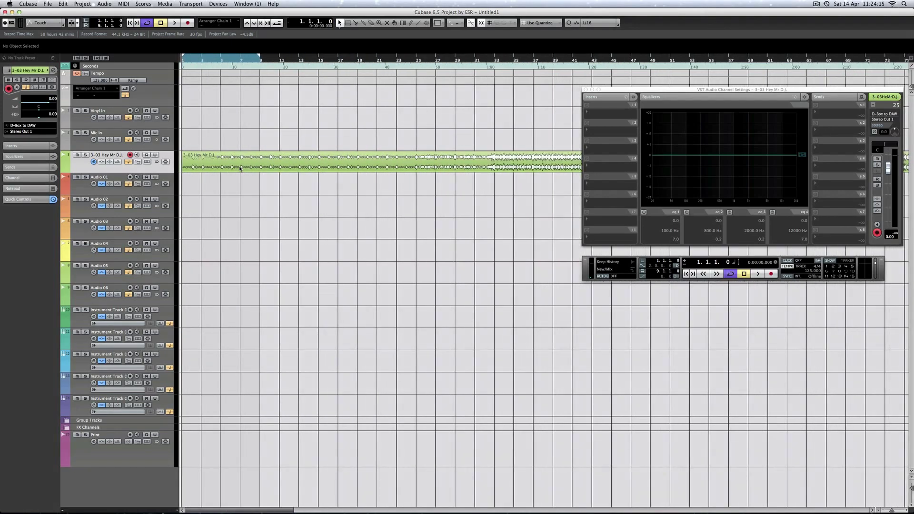
key("g")
key("g")
key("g")
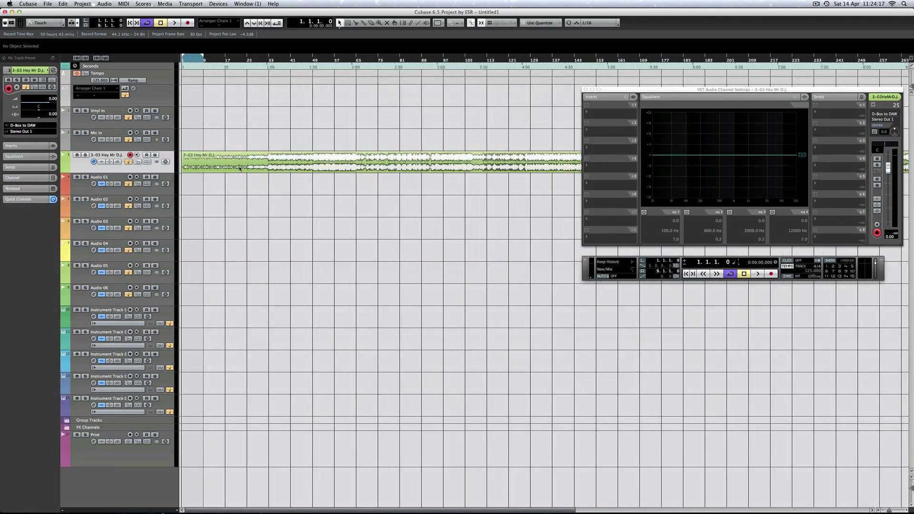
left_click(354, 62)
key("space")
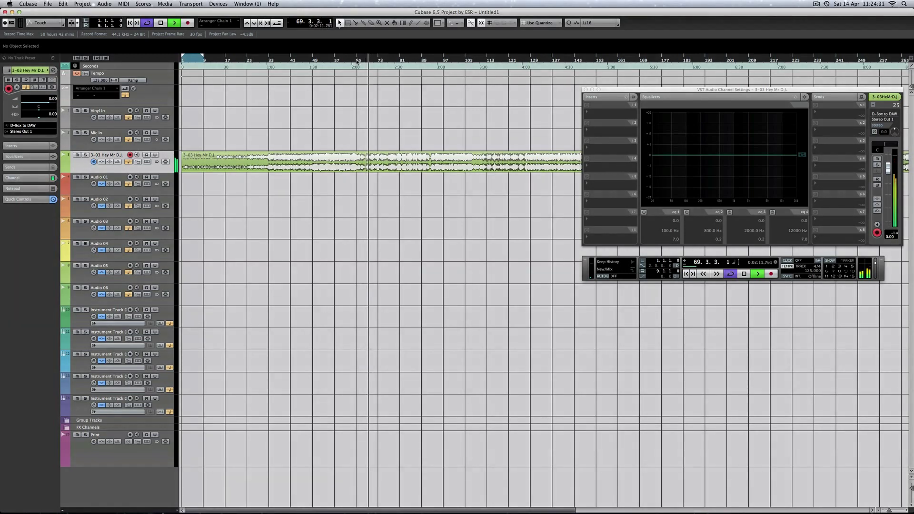
Step: Split the song event at about bar 67 and bar 99
key("space")
right_click(380, 102)
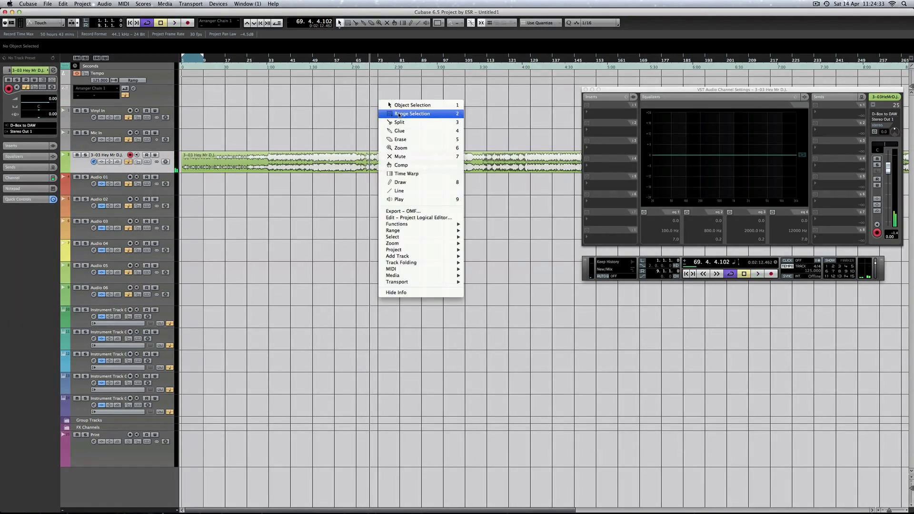
left_click(400, 123)
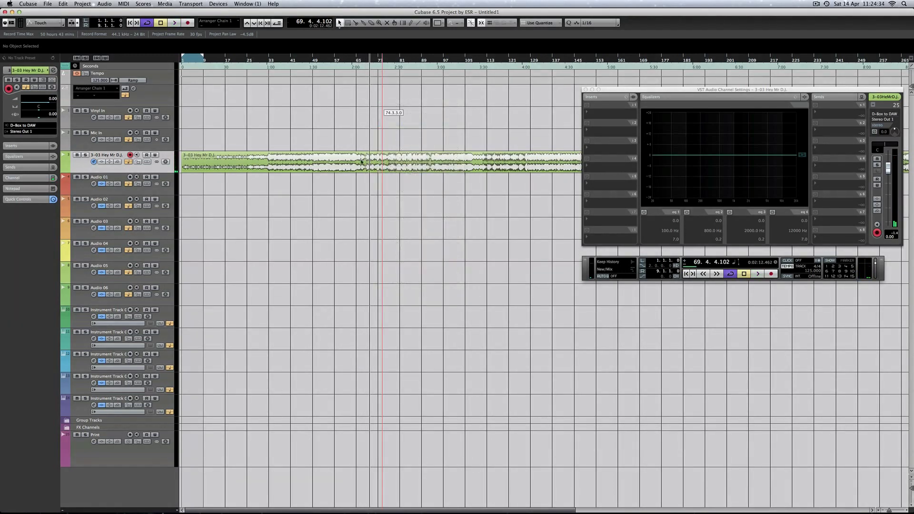
left_click(361, 164)
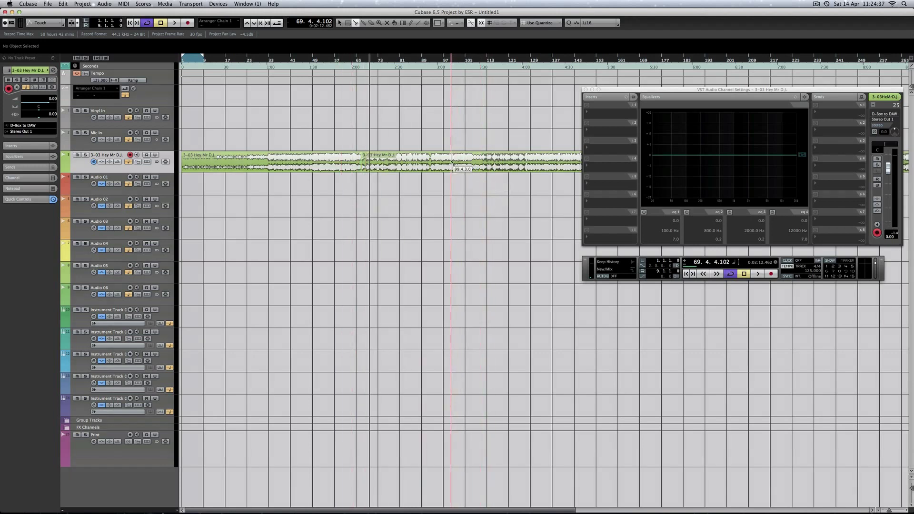
left_click(451, 165)
Step: Delete the parts before bar 67 and after bar 99
right_click(458, 195)
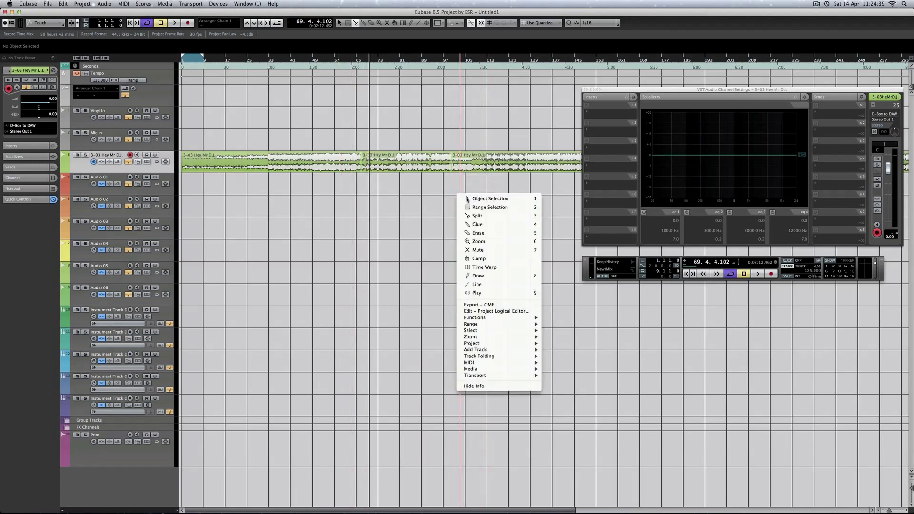
left_click(467, 199)
left_click(359, 164)
key("Delete")
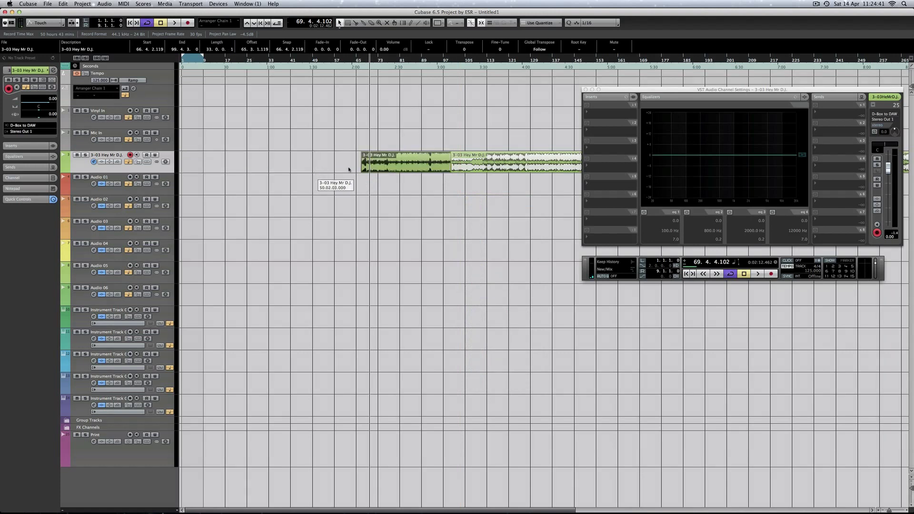
left_click(504, 164)
key("Delete")
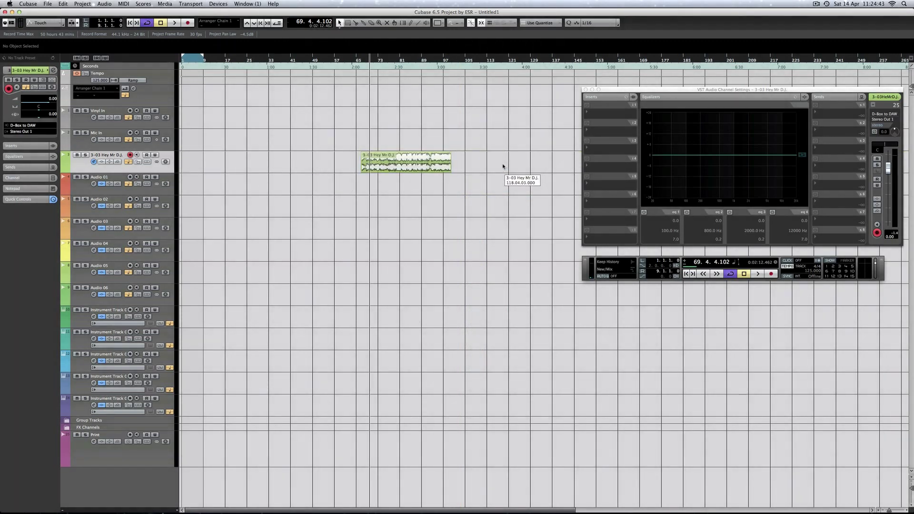
Step: Check the song clip's tempo in the Pool, then select the remaining section
key("super+p")
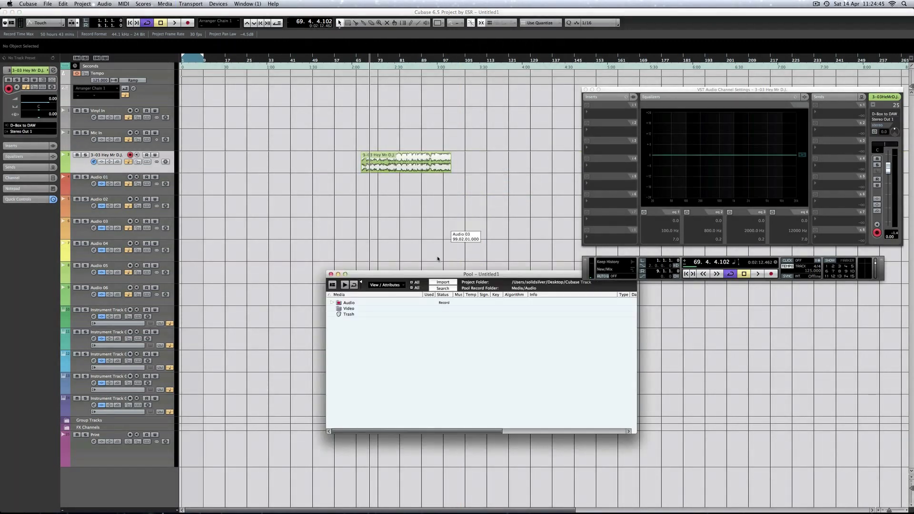
left_click(333, 303)
left_click(367, 309)
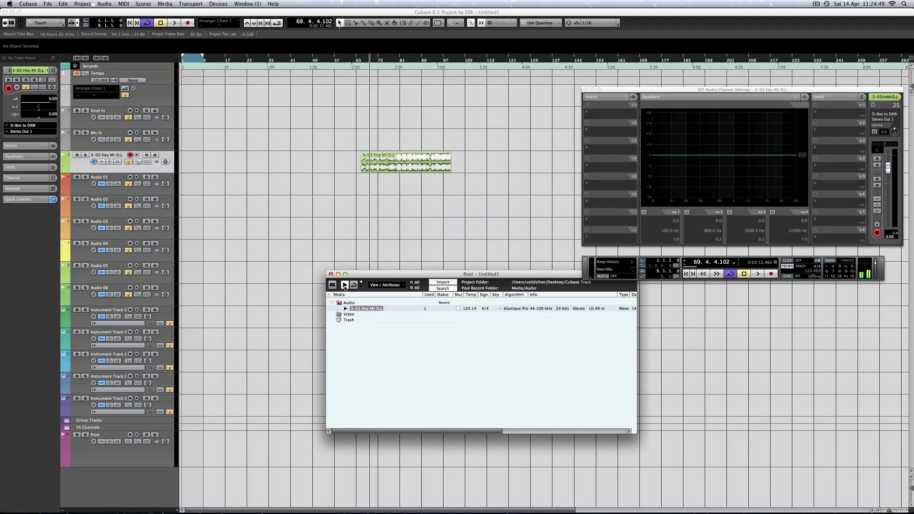
left_click(331, 274)
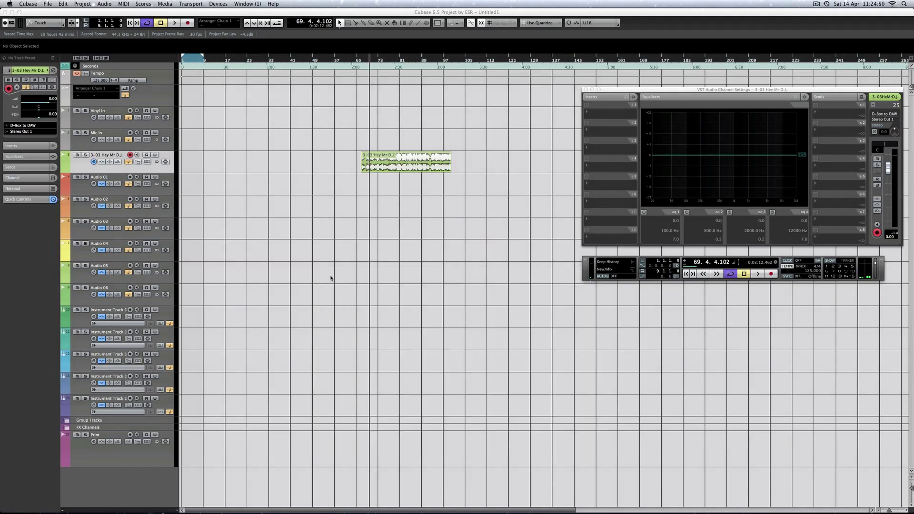
left_click(414, 167)
Step: Move the remaining section to bar 1 and play it from the project start
left_click_drag(291, 167, 209, 167)
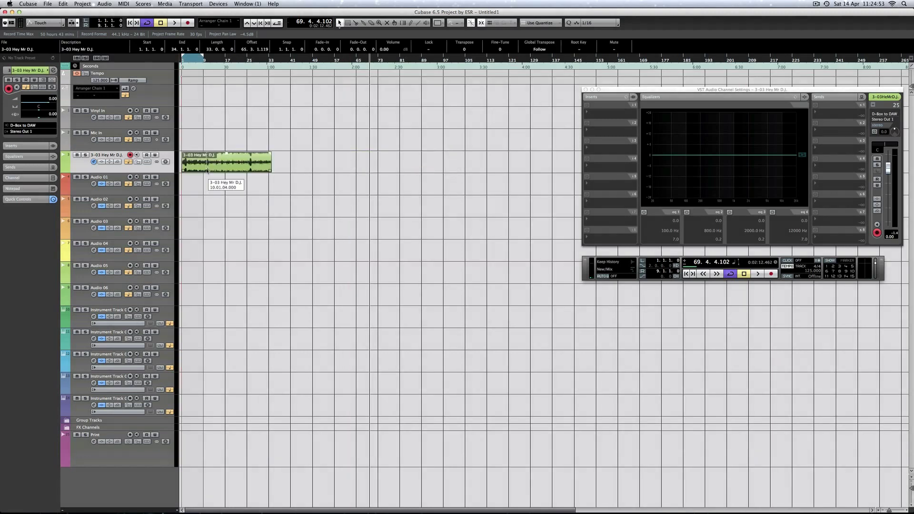
key("h")
key("h")
key("h")
scroll(286, 200, "right", 5)
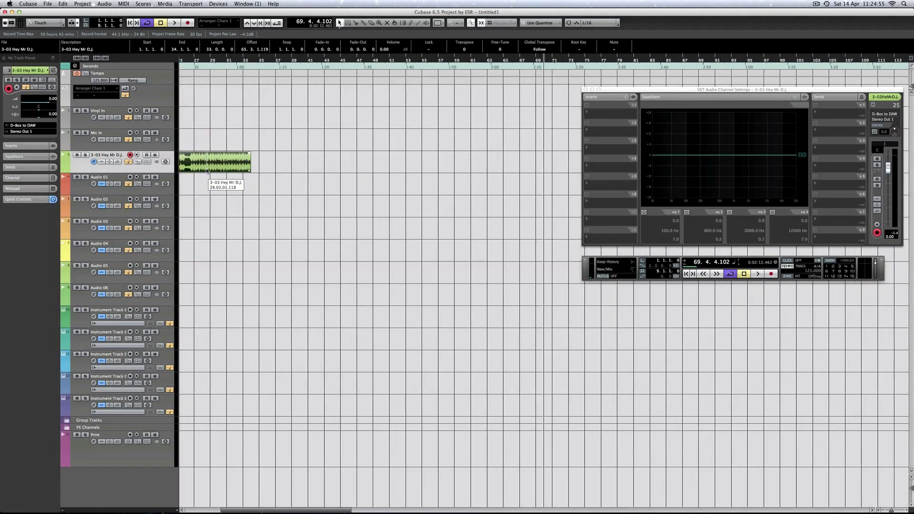
left_click_drag(408, 226, 411, 219)
scroll(411, 218, "left", 5)
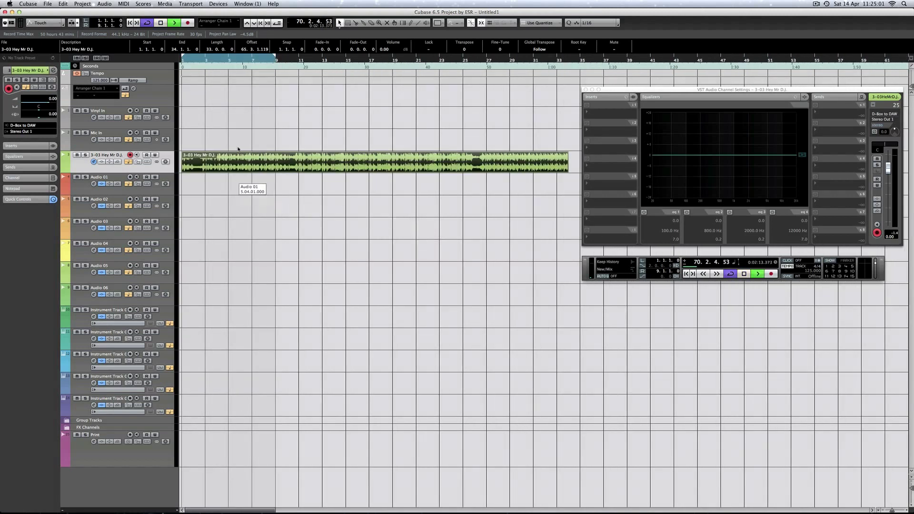
key("Home")
key("space")
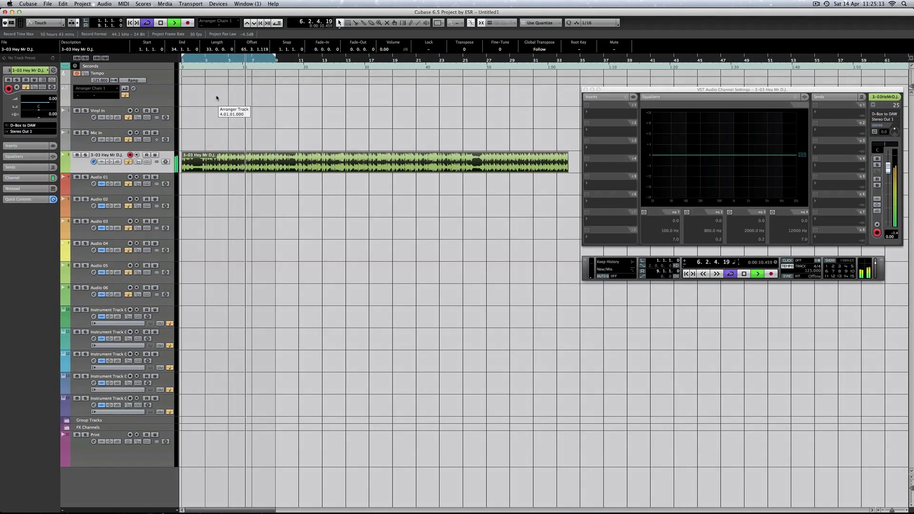
Step: Split the section at about bars 2.3.2 and 10.4.4
key("space")
right_click(359, 260)
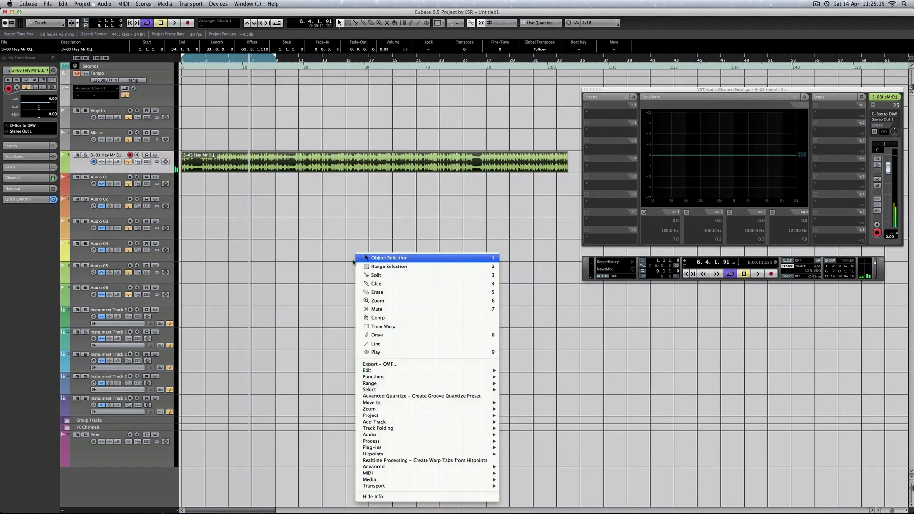
left_click(381, 272)
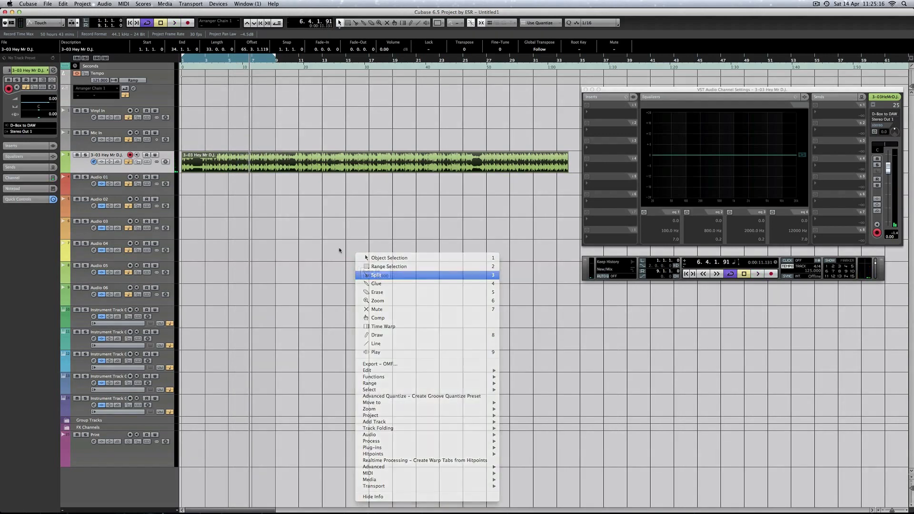
left_click(199, 165)
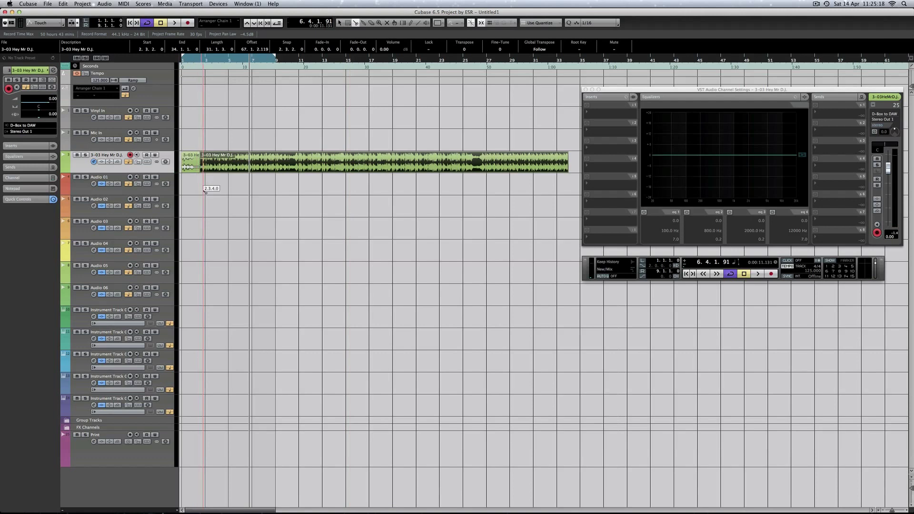
left_click(298, 164)
Step: Delete the outer pieces and move the middle piece to the project start
right_click(363, 210)
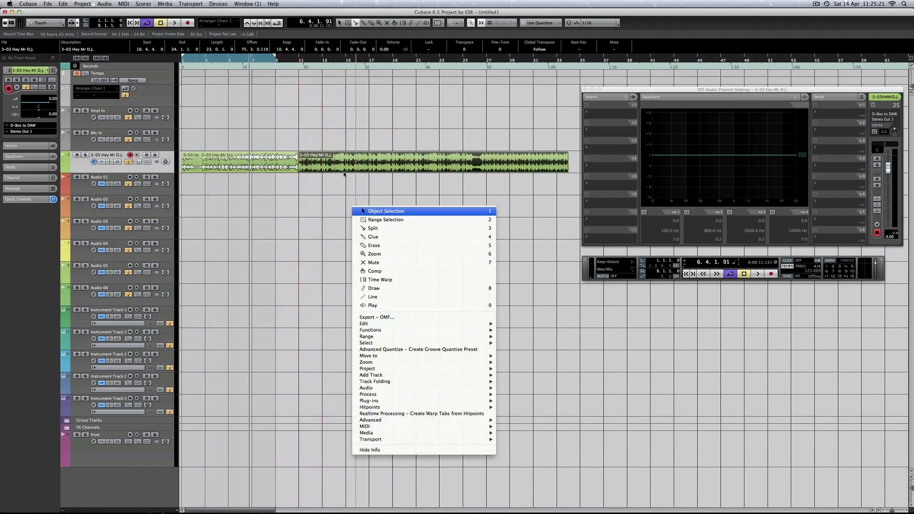
key("Return")
key("Delete")
left_click(191, 165)
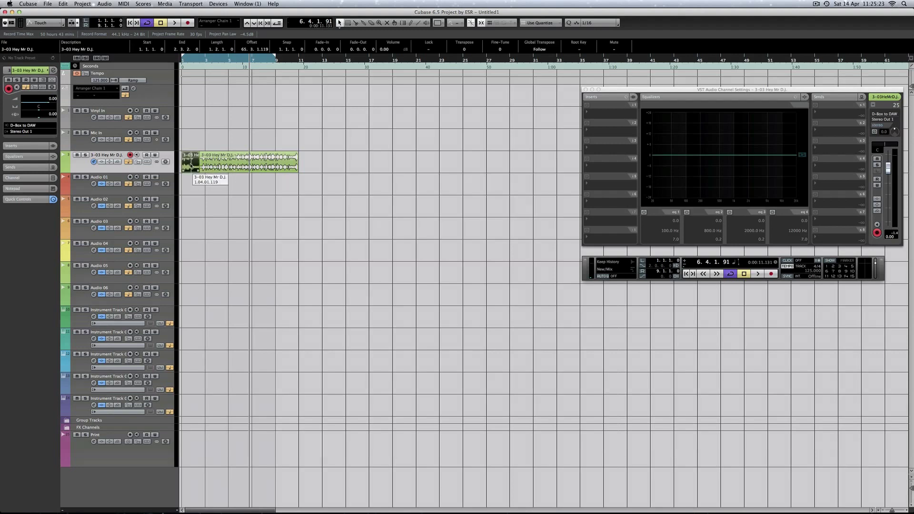
key("Delete")
left_click(286, 165)
left_click_drag(271, 166, 252, 177)
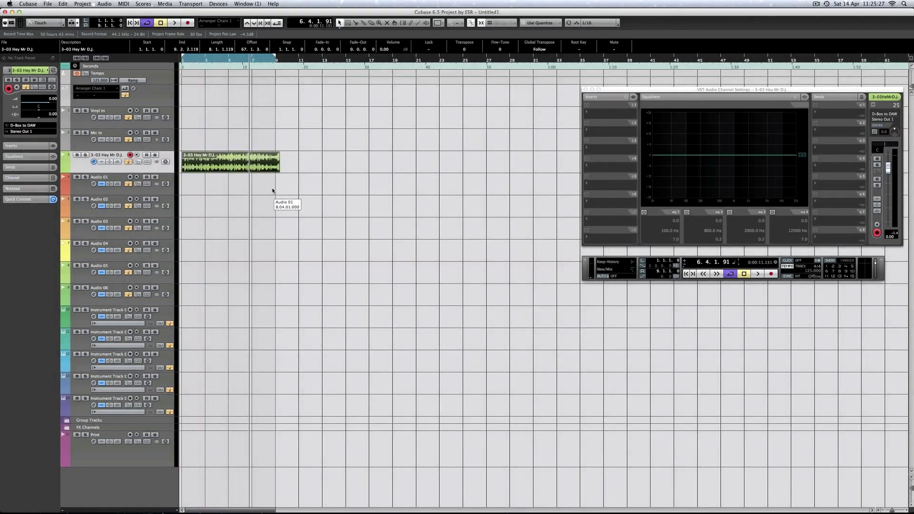
Step: Audition the trimmed section from the start
key("h")
key("h")
key("h")
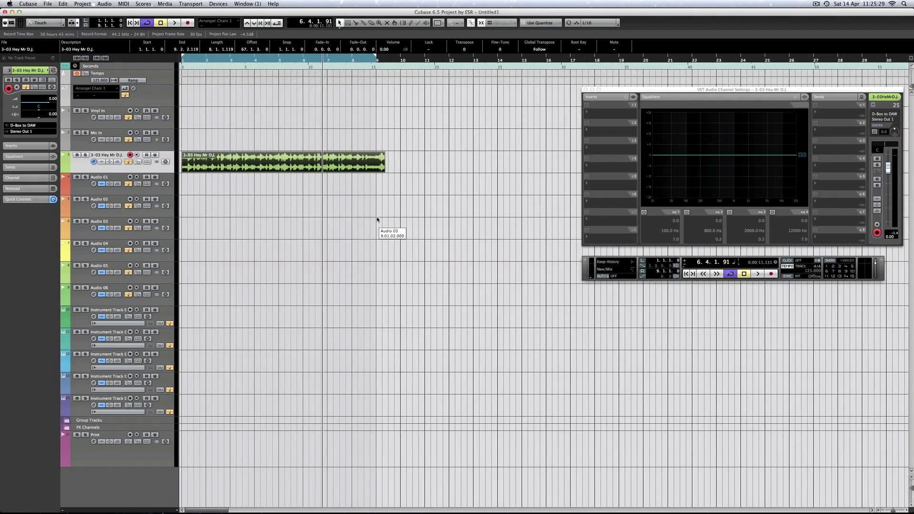
key("space")
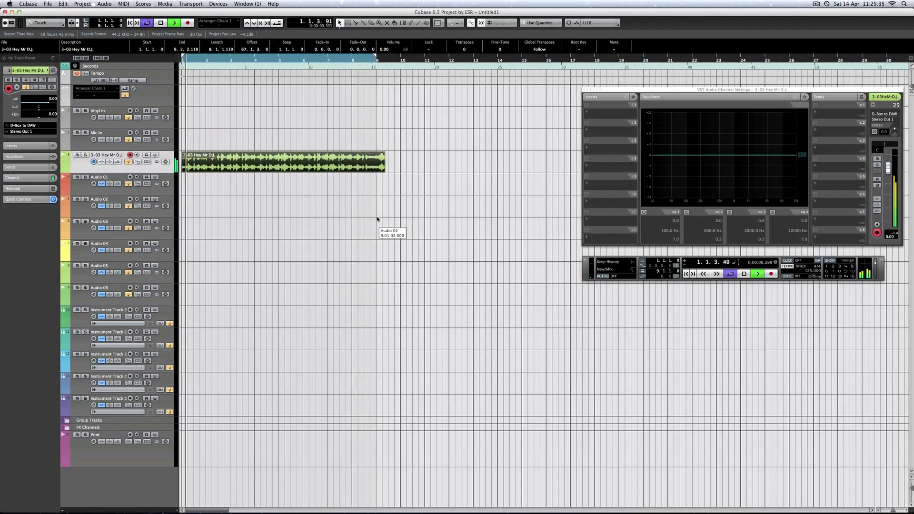
key("space")
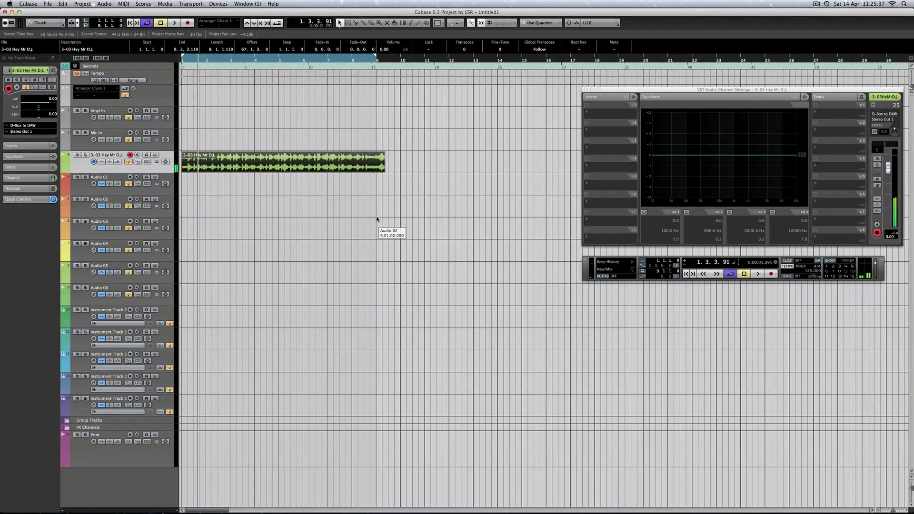
key("h")
key("h")
key("h")
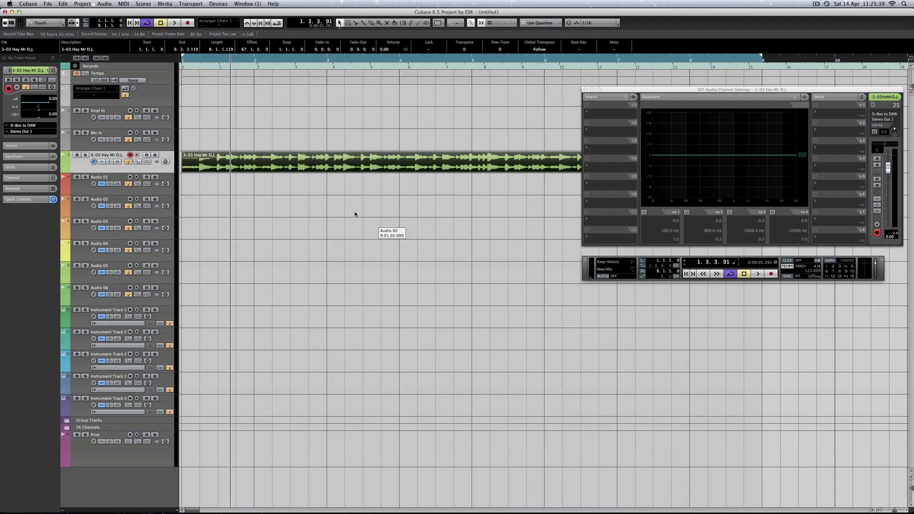
Step: Cut away the short opening sliver at 1.1.4.119 so the event begins at 1.1.1.0
right_click(310, 207)
left_click(314, 210)
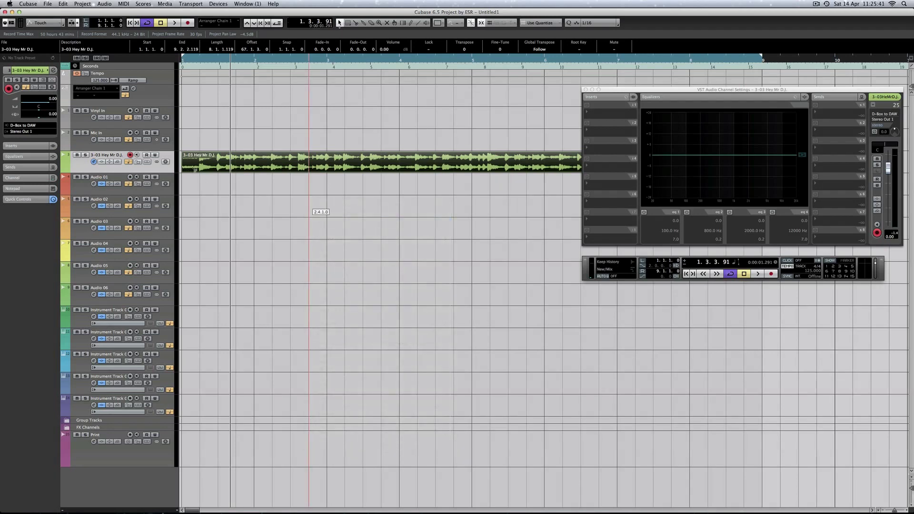
left_click(202, 167)
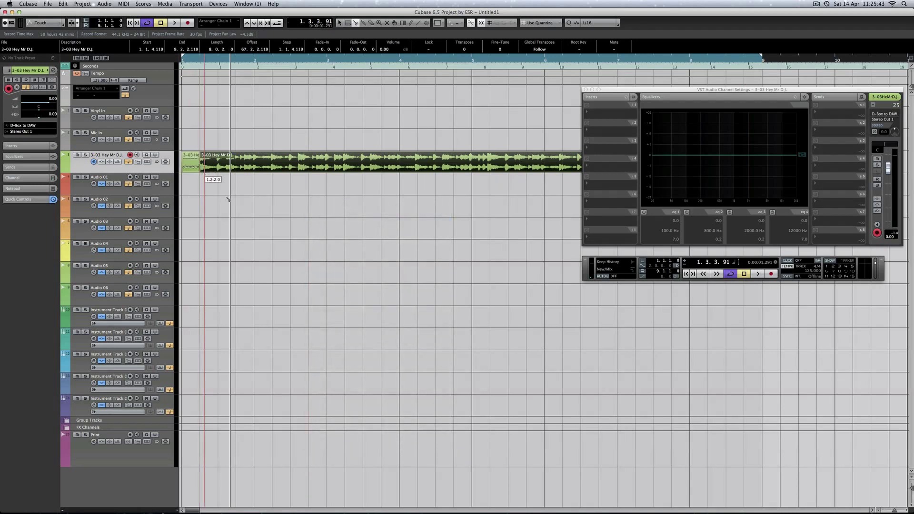
right_click(310, 210)
left_click(312, 218)
left_click(196, 167)
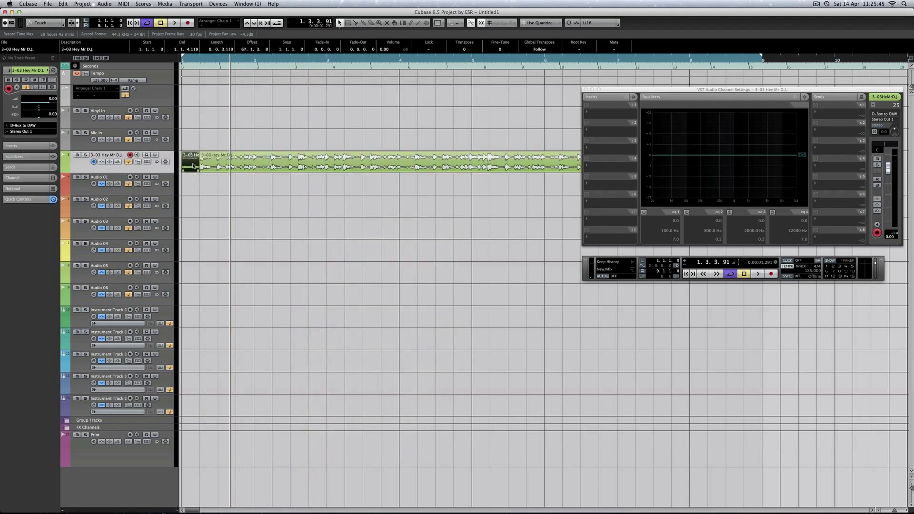
key("Delete")
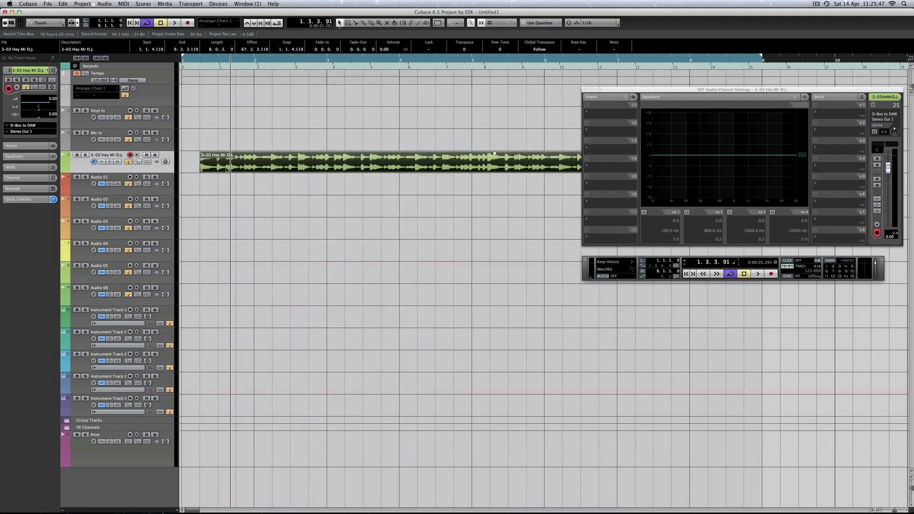
key("super+z")
key("super+z")
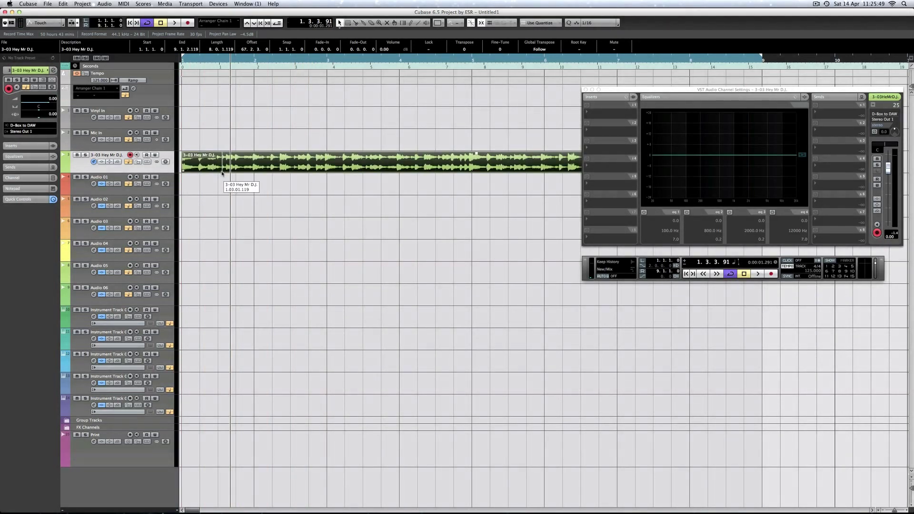
key("g")
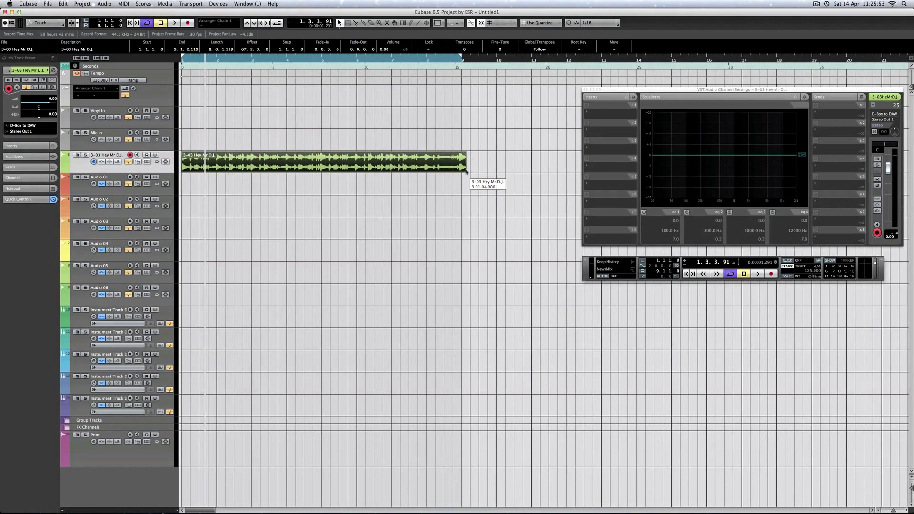
key("space")
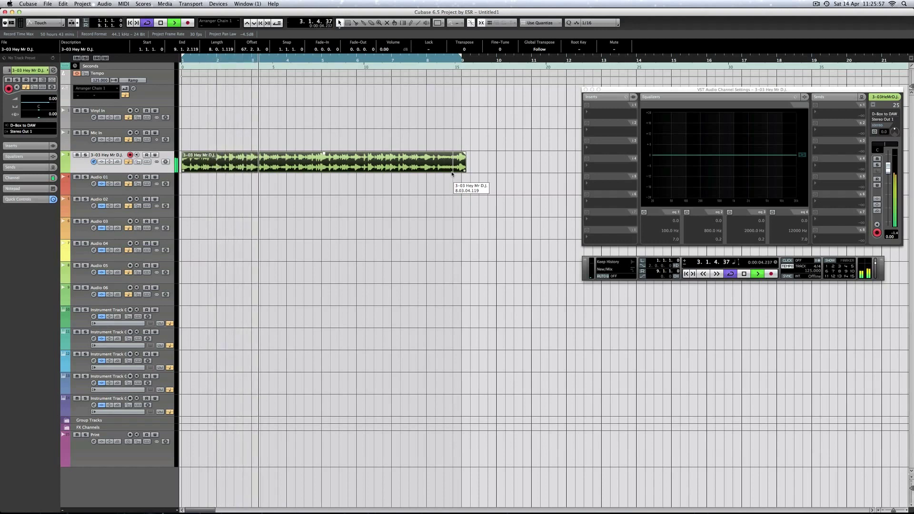
key("space")
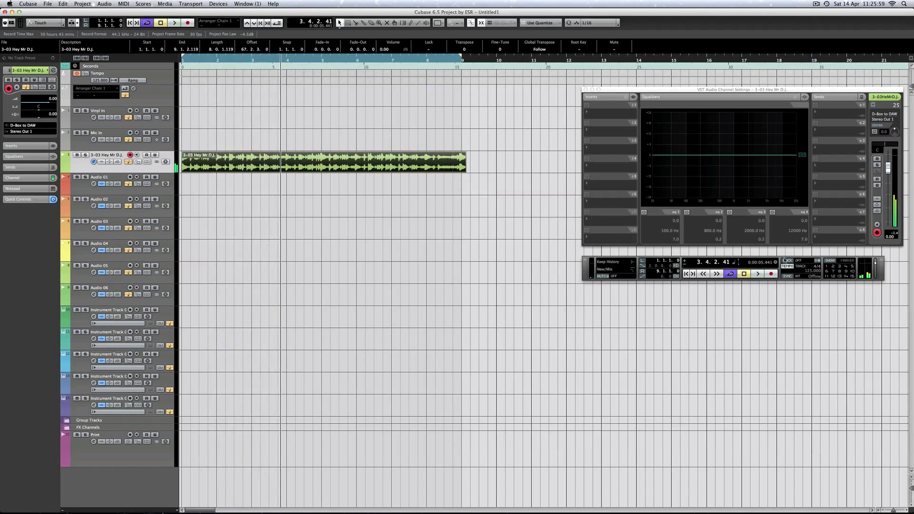
key("Home")
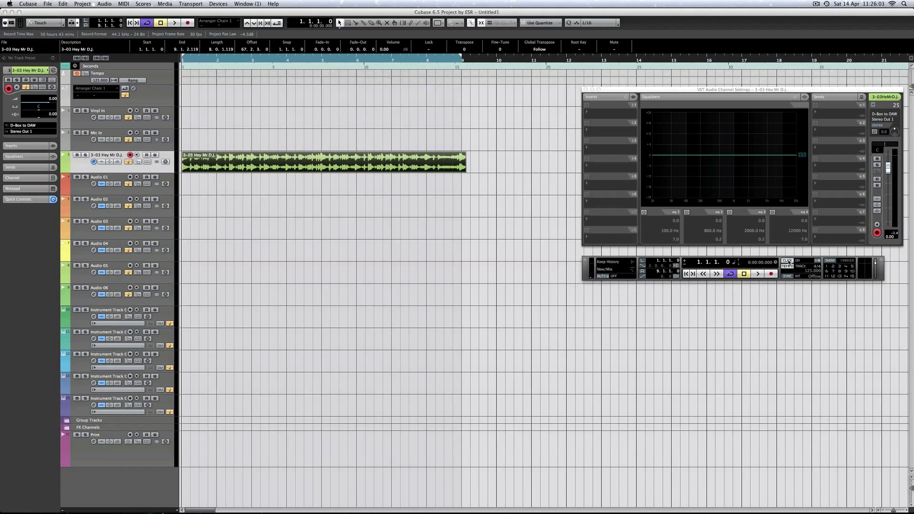
key("space")
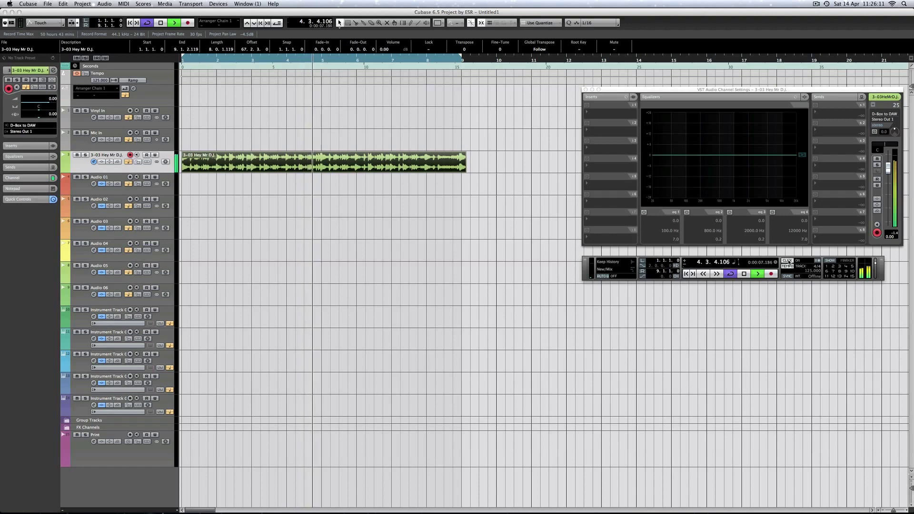
key("space")
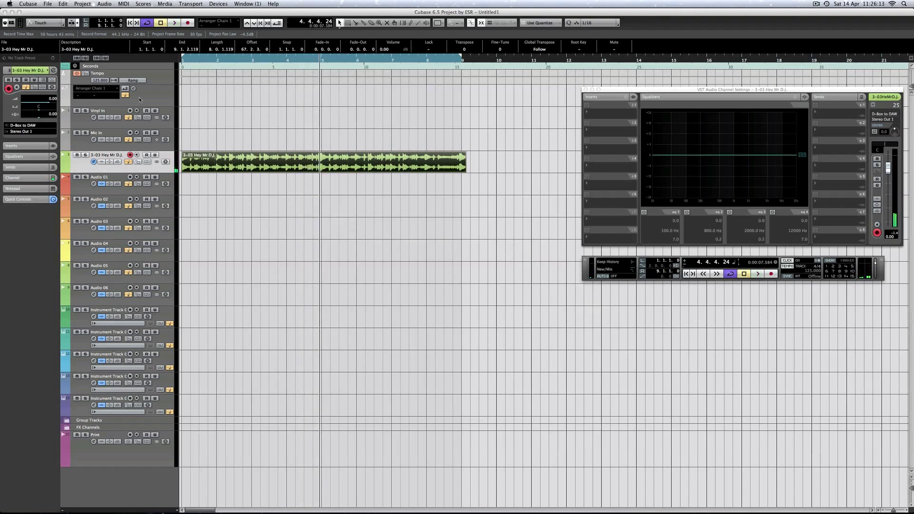
Step: Set the Tempo track value to 126 and play the section from the start
left_click(164, 80)
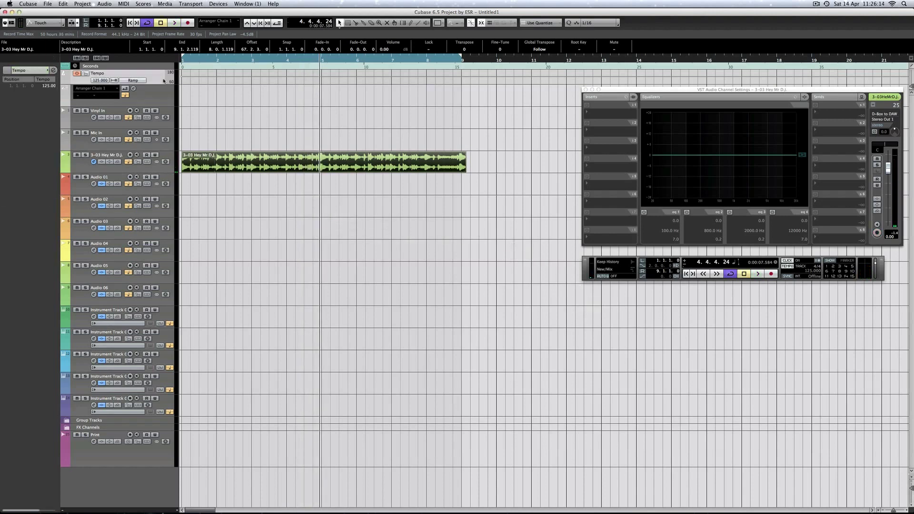
double_click(43, 86)
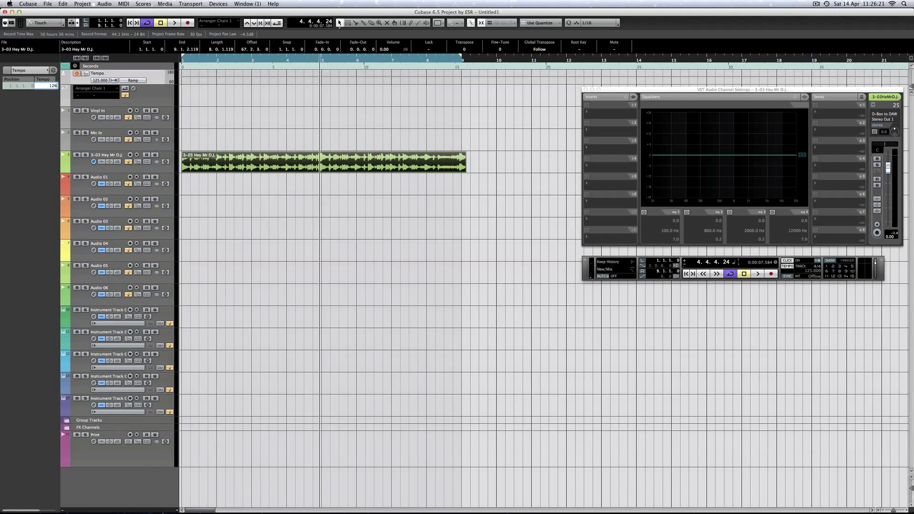
type("126")
key("Return")
key("period")
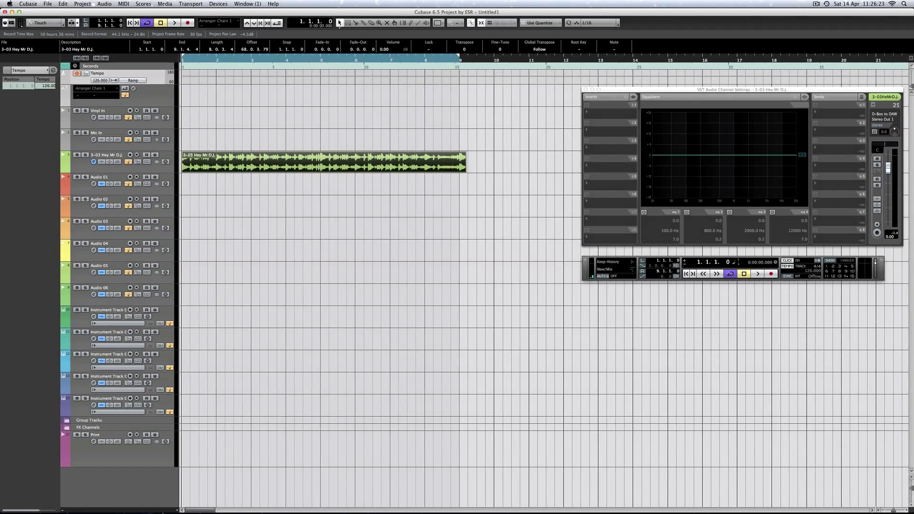
key("space")
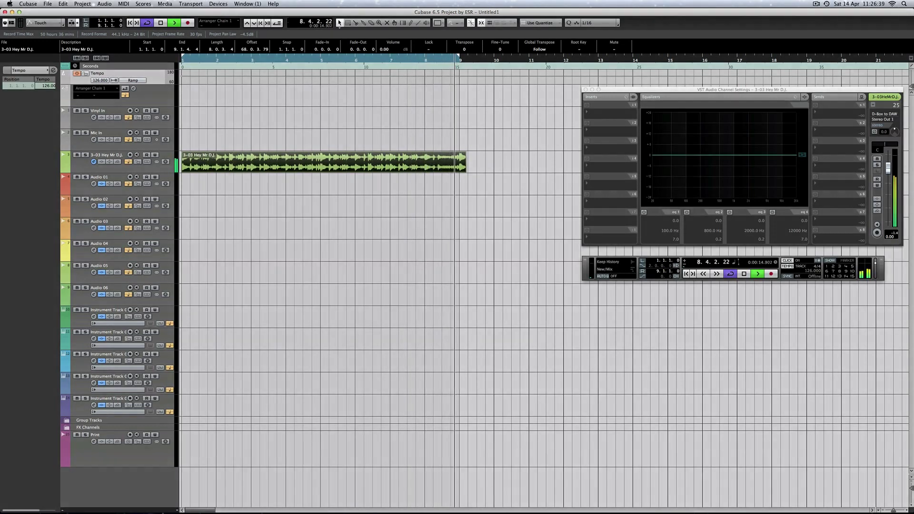
Step: Cut the event at 9.1.1.0 and delete the end piece past bar 9
key("space")
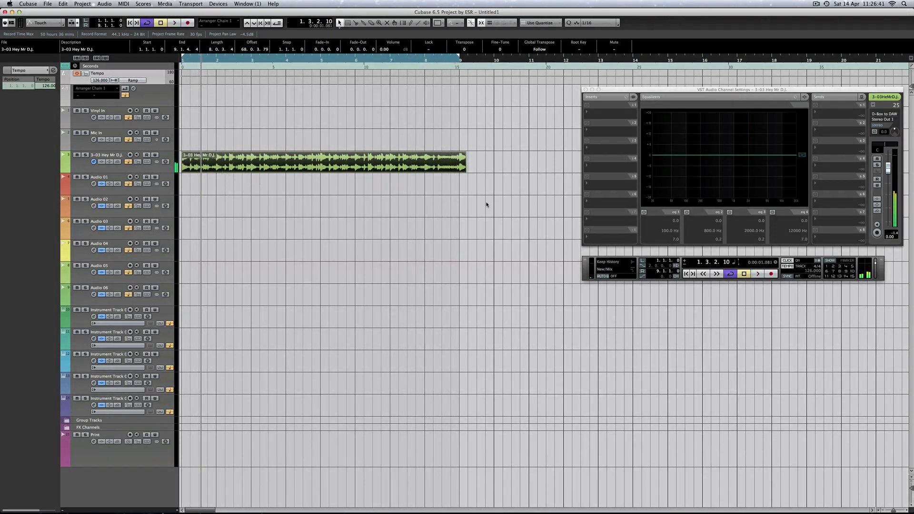
right_click(516, 230)
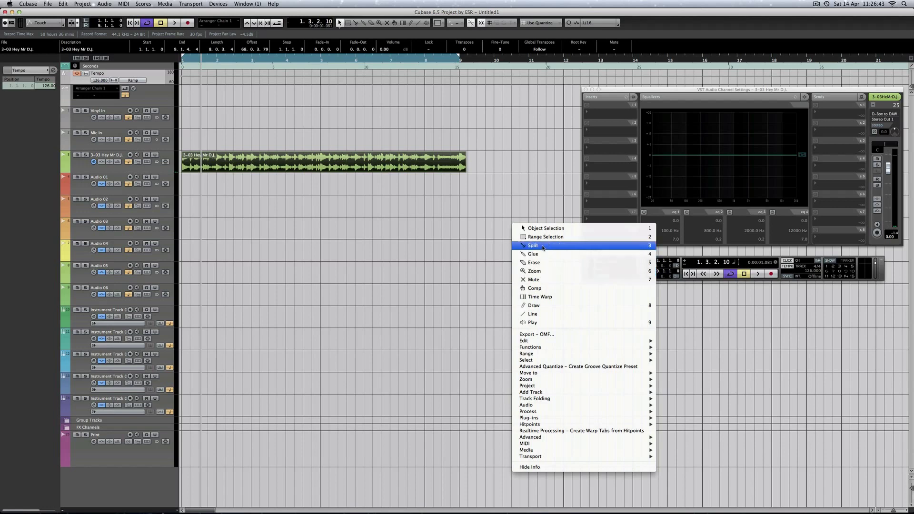
left_click(466, 168)
left_click_drag(475, 165, 462, 164)
right_click(471, 193)
left_click(495, 201)
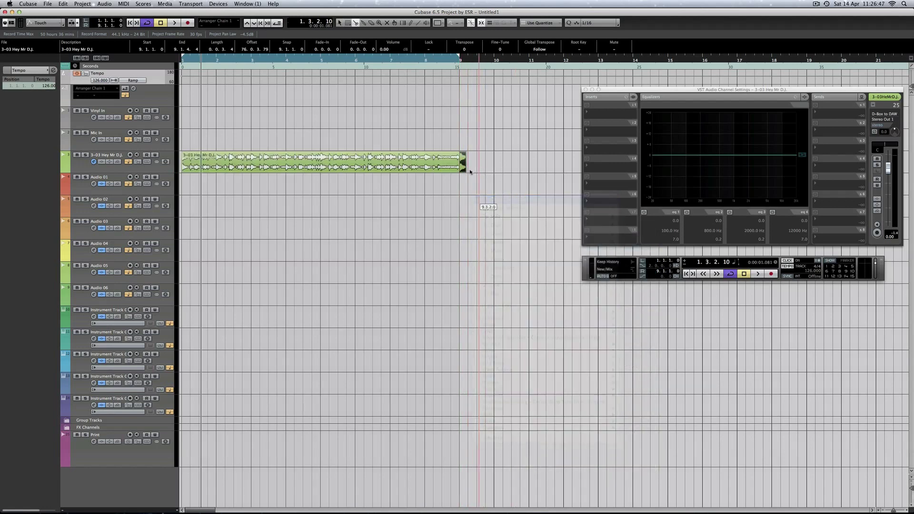
key("Delete")
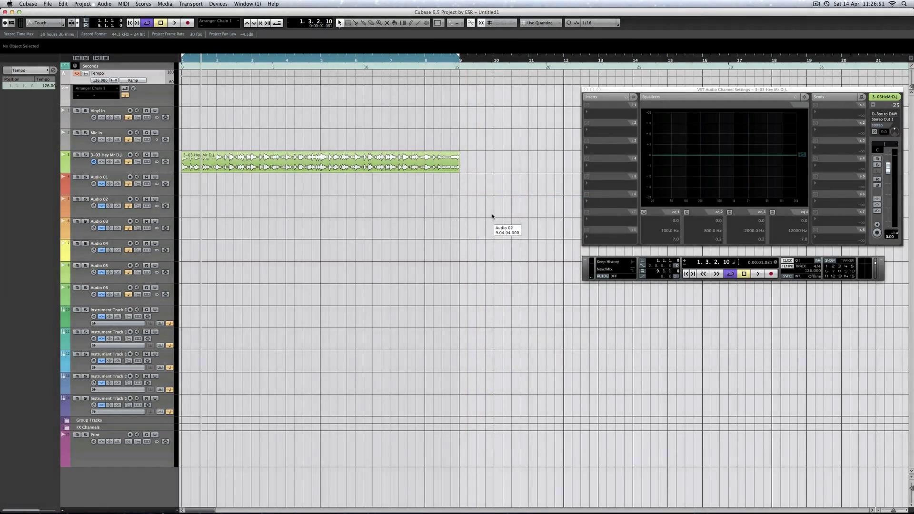
key("Home")
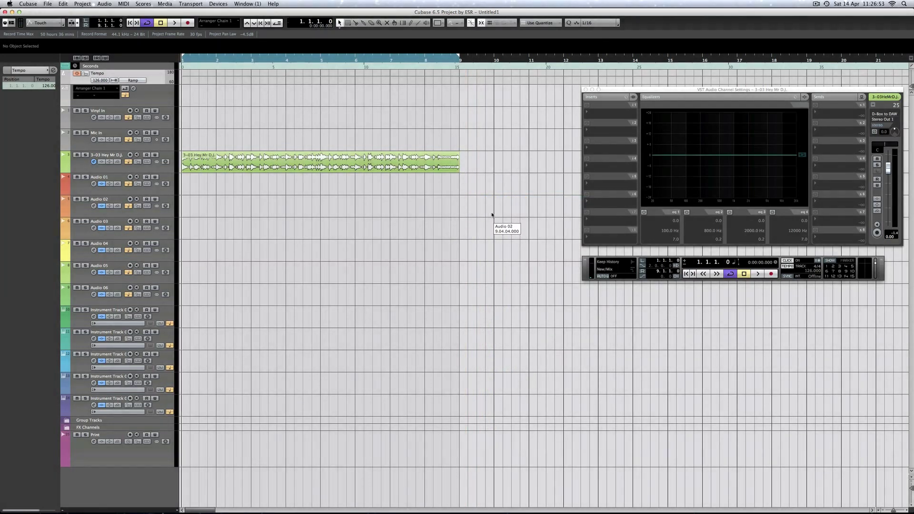
Step: During playback, lower the Hey Mr D.J. track's volume fader to about -19 dB
key("space")
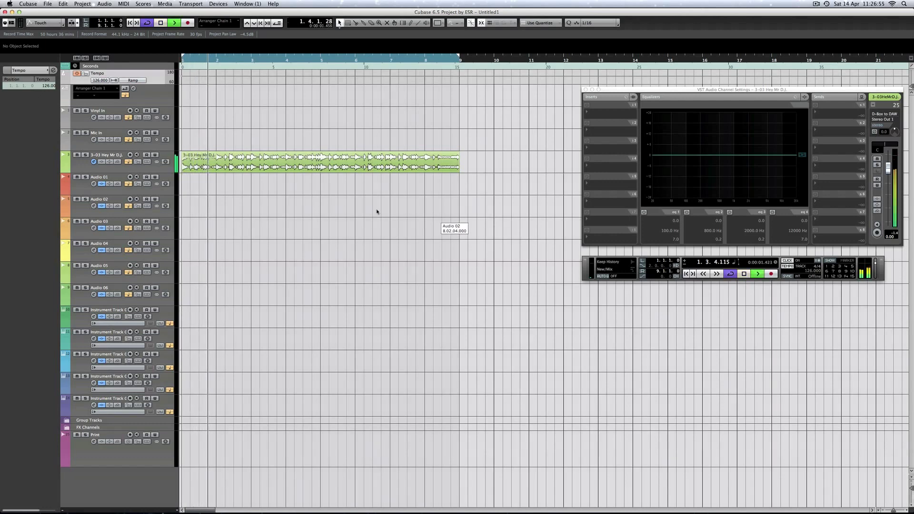
left_click(109, 167)
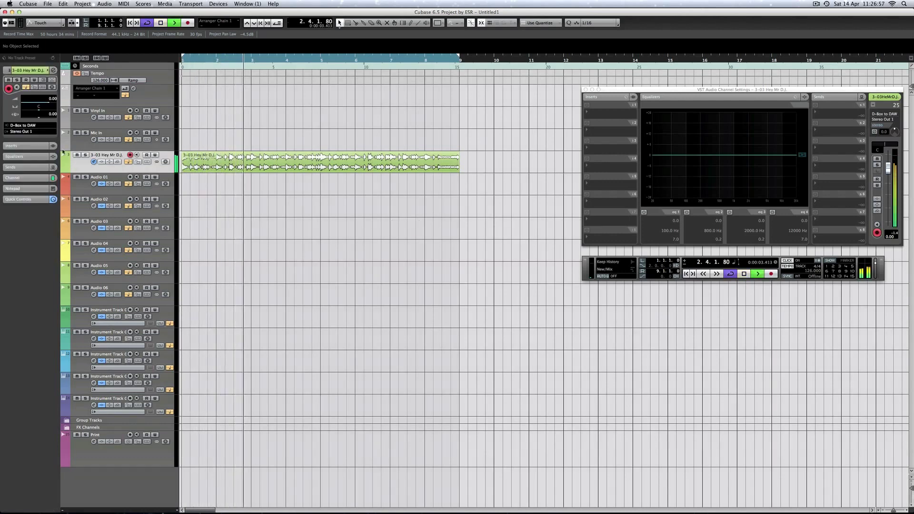
left_click_drag(48, 104, 41, 106)
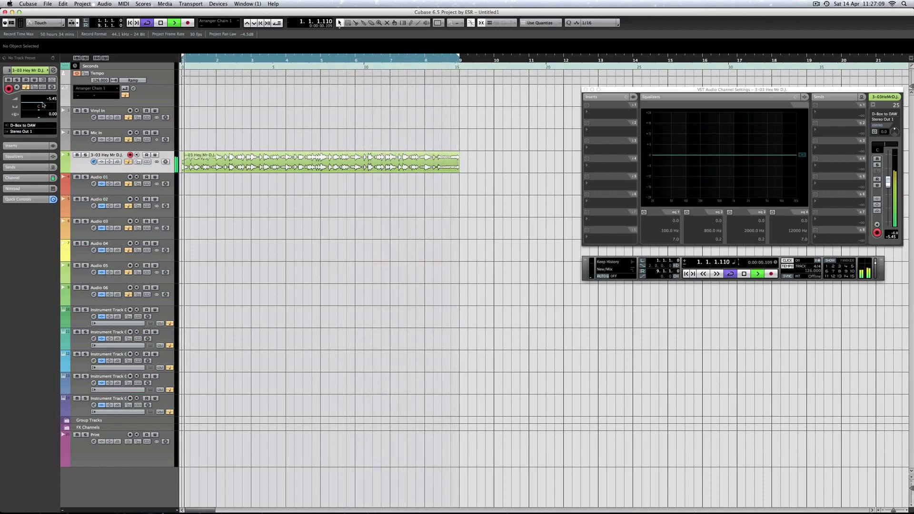
left_click_drag(43, 104, 37, 105)
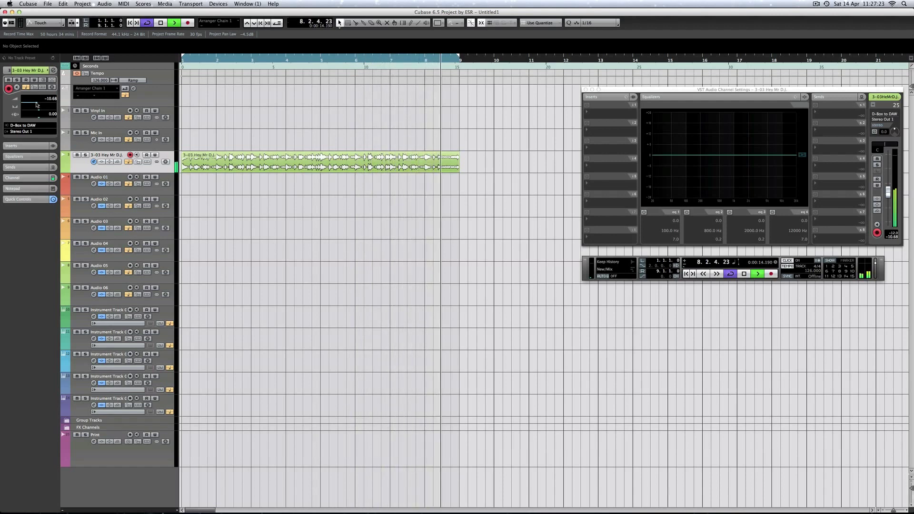
Step: Raise the track volume to about -6.66 dB and audition the section again
key("space")
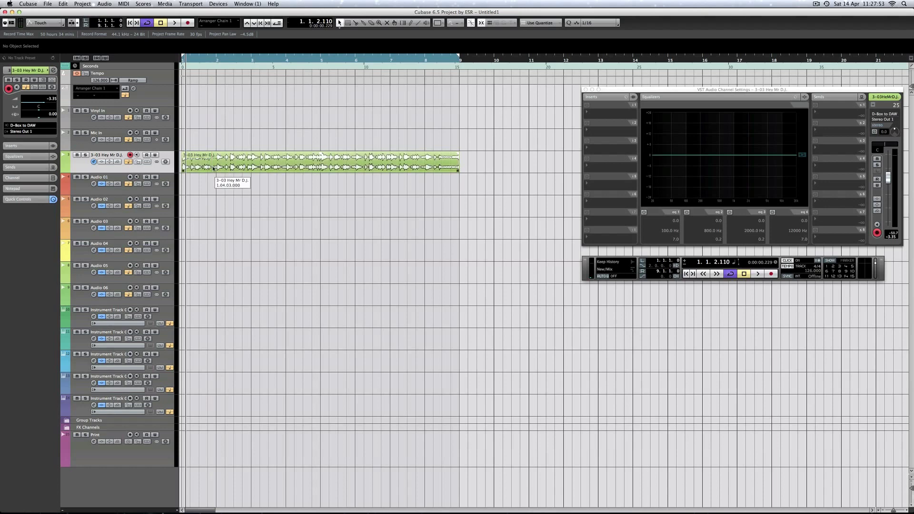
scroll(37, 107, "down", 5)
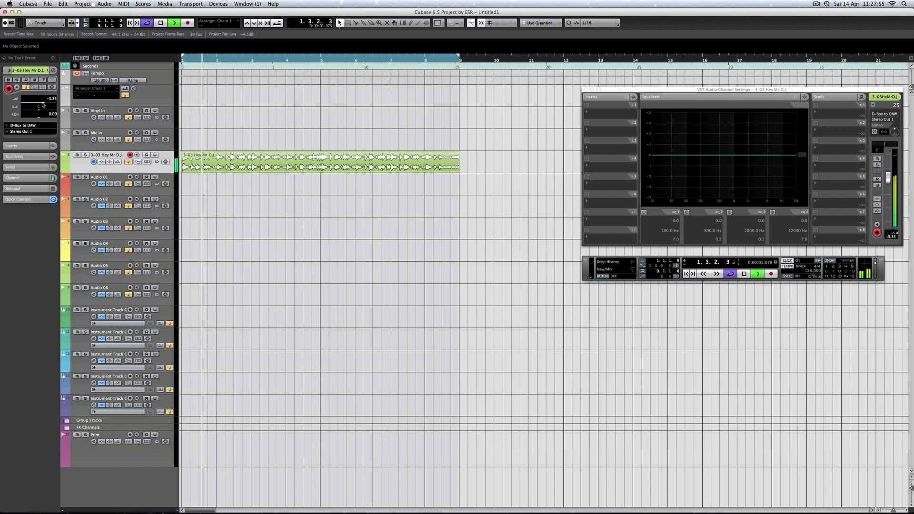
key("space")
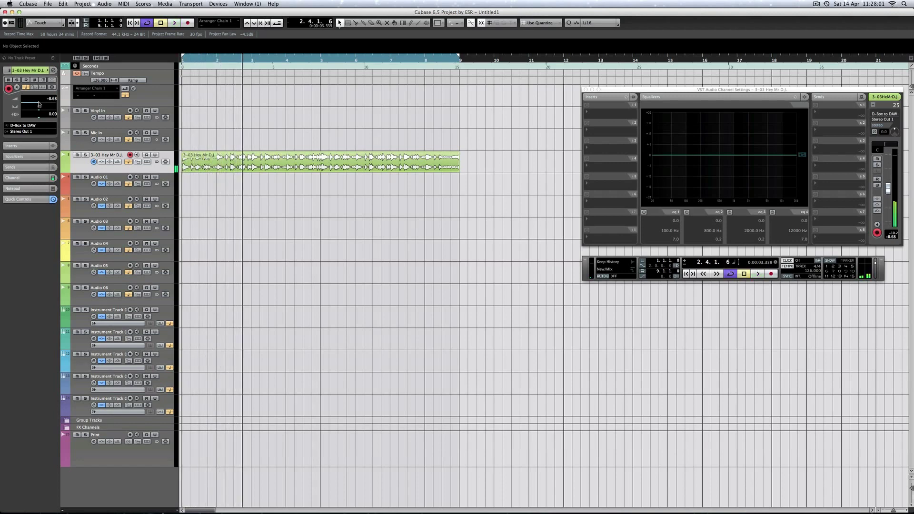
key("super+z")
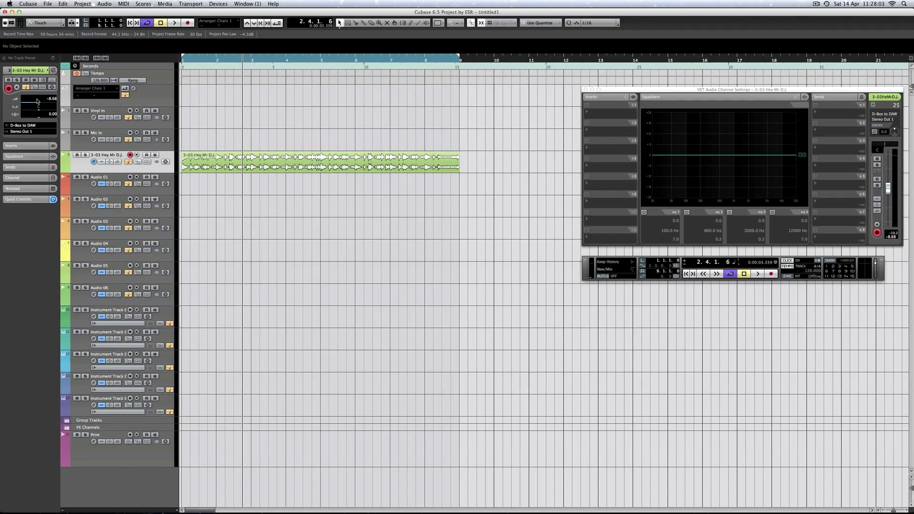
key("space")
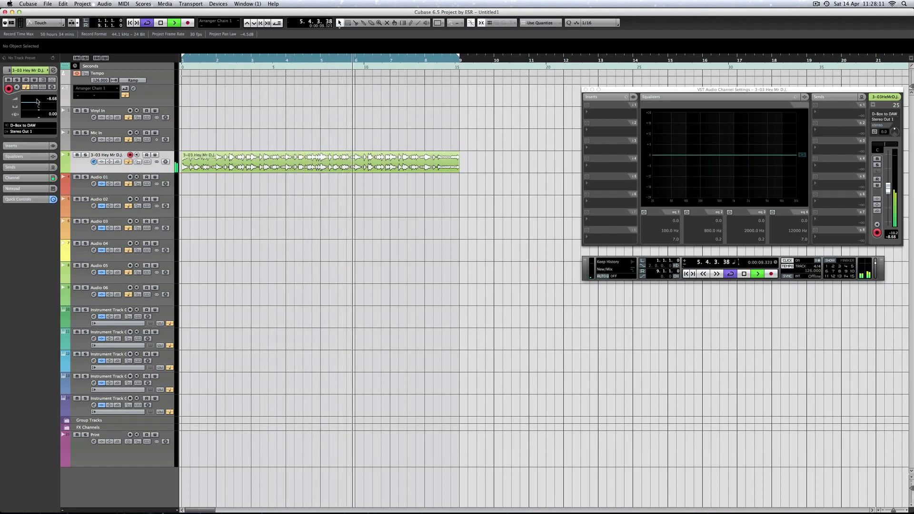
key("space")
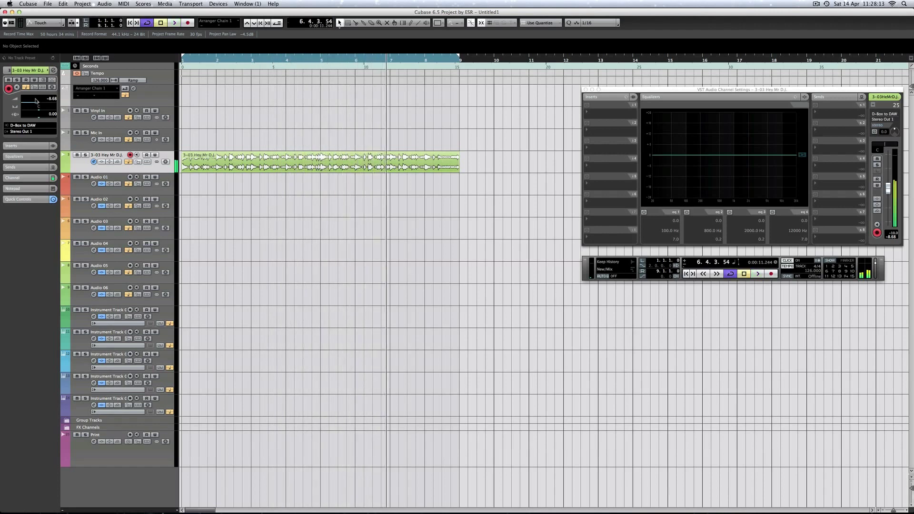